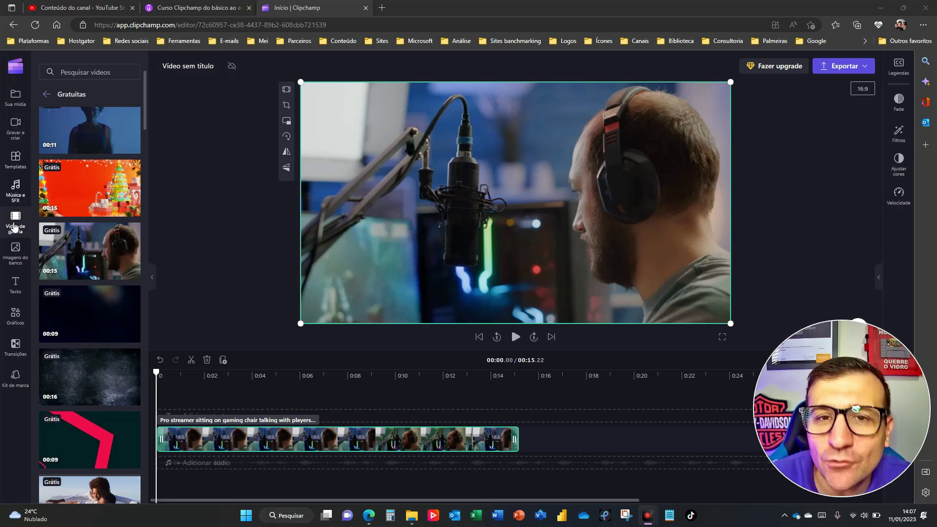
Step: Open the music and sound effects library and look through its audio categories
{"action": "left_click", "coordinate": [17, 191]}
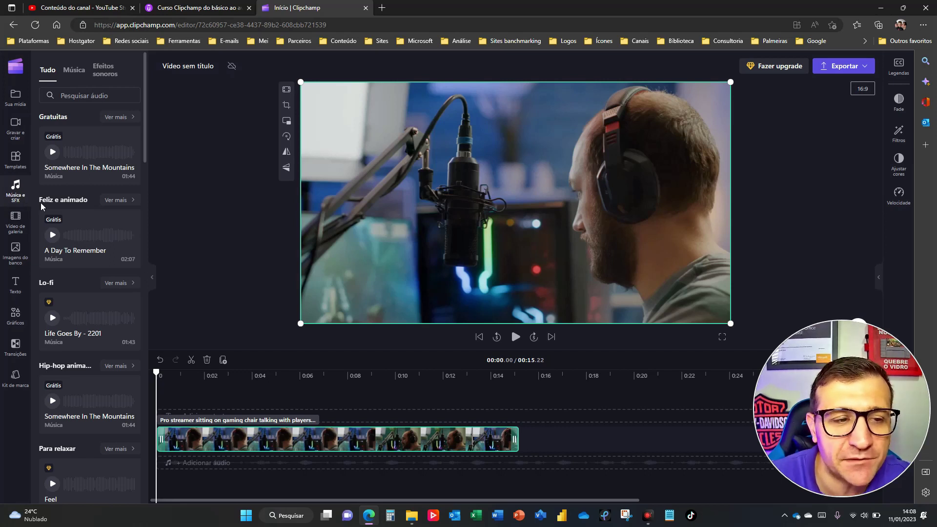
{"action": "key", "text": "F5"}
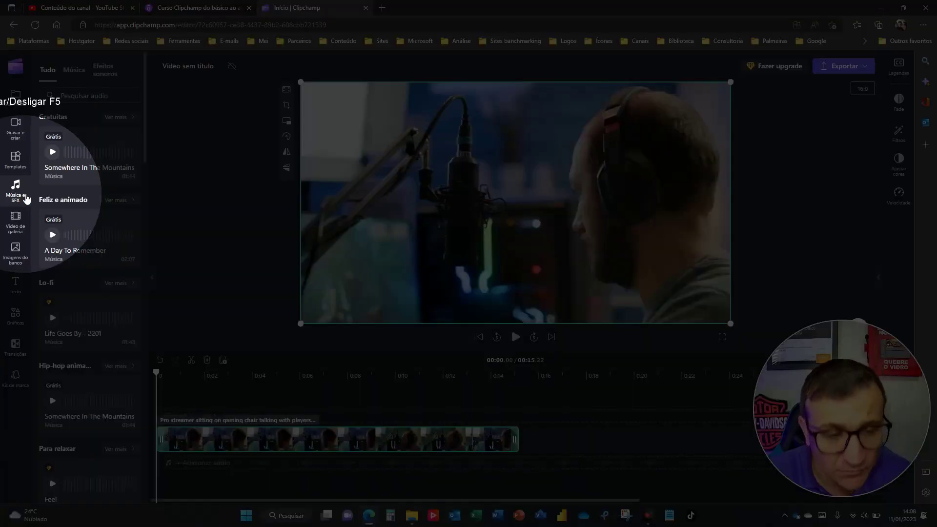
{"action": "key", "text": "F5"}
{"action": "scroll", "coordinate": [88, 185], "scroll_direction": "down", "scroll_amount": 6}
{"action": "scroll", "coordinate": [90, 183], "scroll_direction": "down", "scroll_amount": 7}
{"action": "scroll", "coordinate": [90, 183], "scroll_direction": "up", "scroll_amount": 6}
{"action": "scroll", "coordinate": [90, 182], "scroll_direction": "up", "scroll_amount": 10}
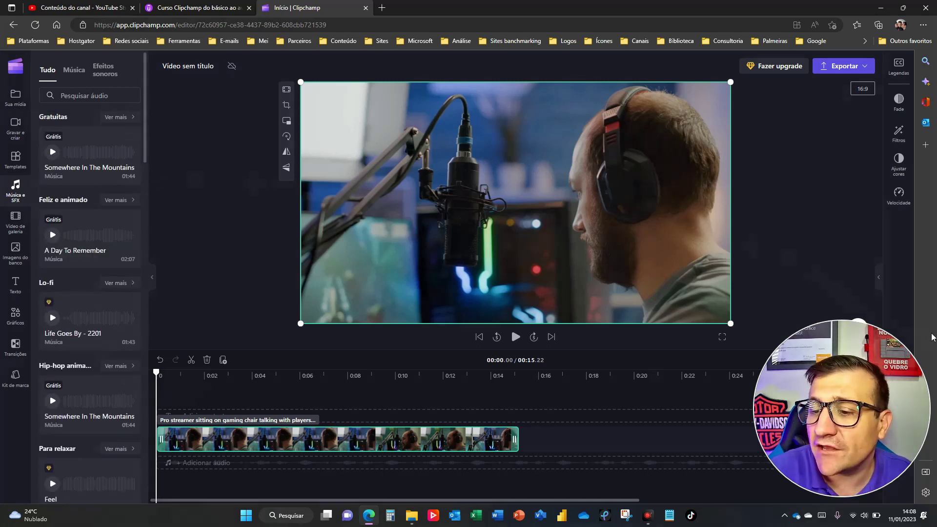
{"action": "key", "text": "ctrl+2"}
{"action": "mouse_move", "coordinate": [33, 55]}
{"action": "left_mouse_down"}
{"action": "mouse_move", "coordinate": [57, 81]}
{"action": "mouse_move", "coordinate": [97, 91]}
{"action": "left_mouse_up"}
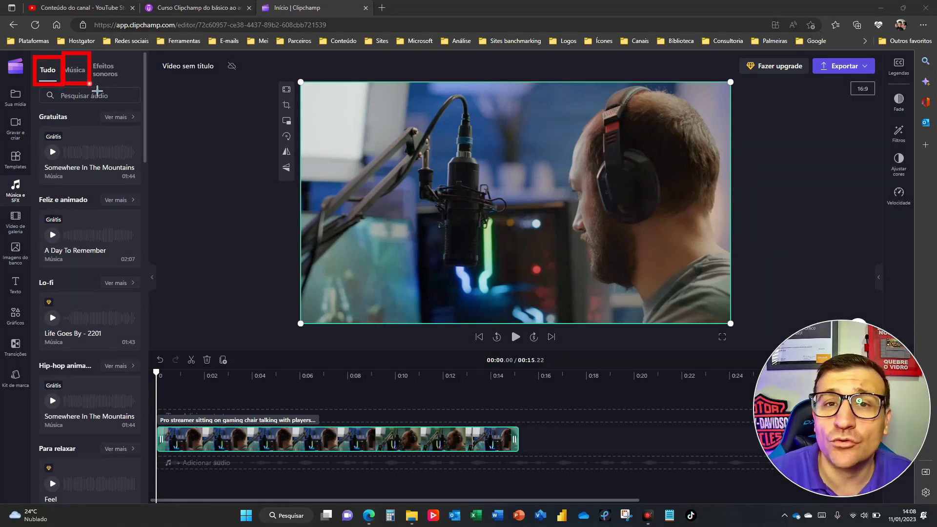
{"action": "left_click_drag", "start_coordinate": [88, 51], "coordinate": [129, 89]}
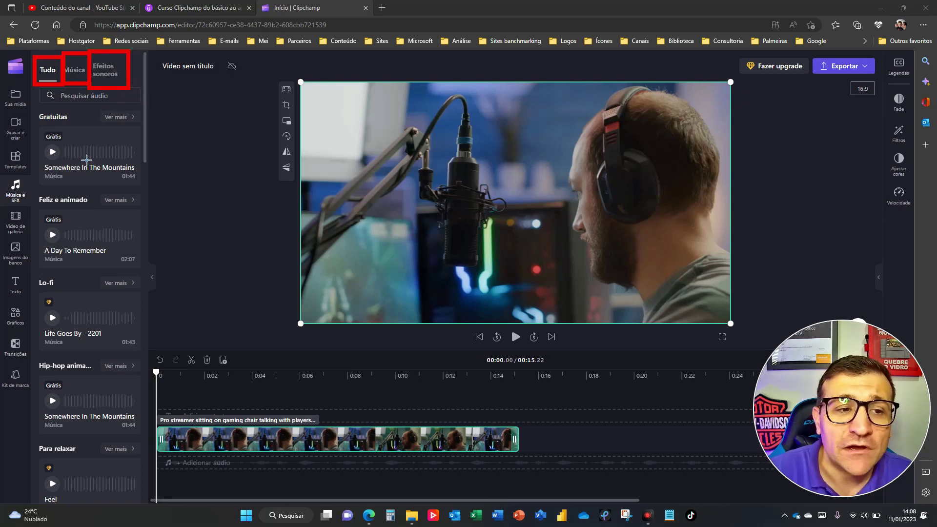
{"action": "key", "text": "Escape"}
{"action": "key", "text": "ctrl+2"}
{"action": "left_click_drag", "start_coordinate": [37, 124], "coordinate": [156, 201]}
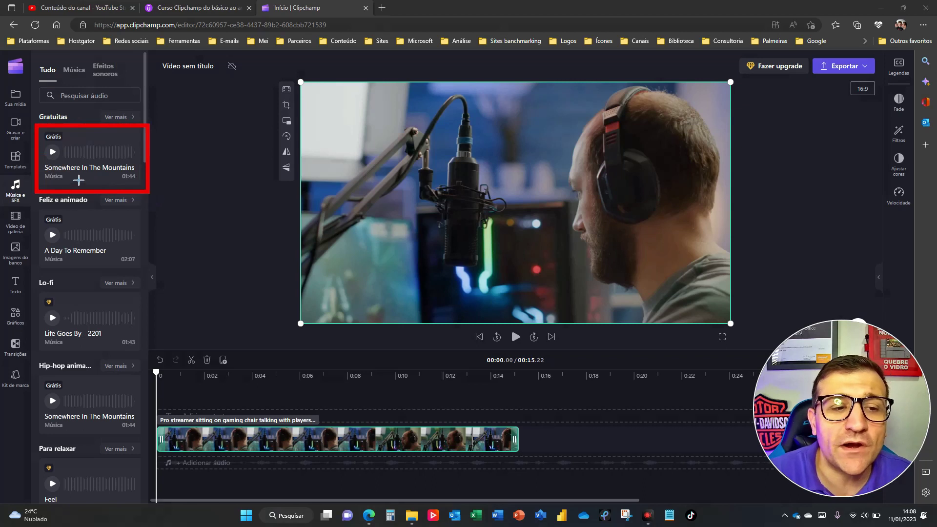
{"action": "key", "text": "Escape"}
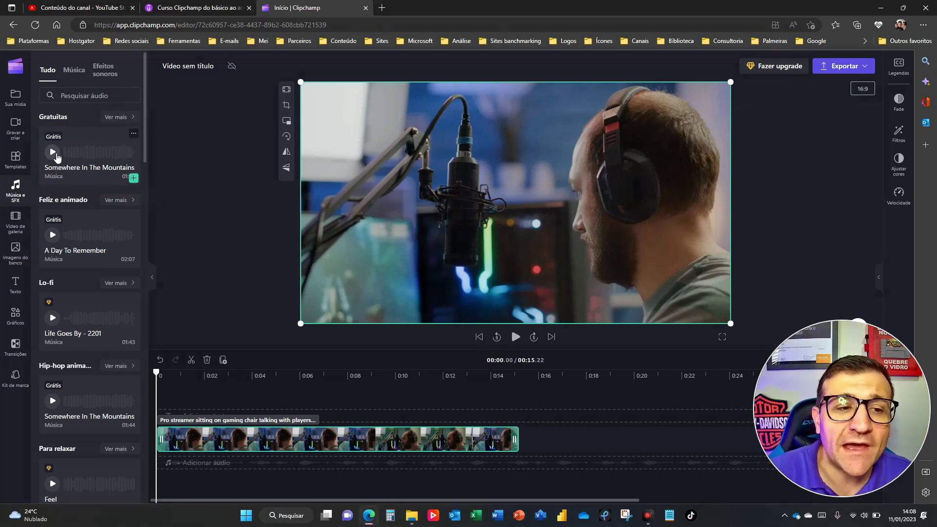
{"action": "key", "text": "ctrl+2"}
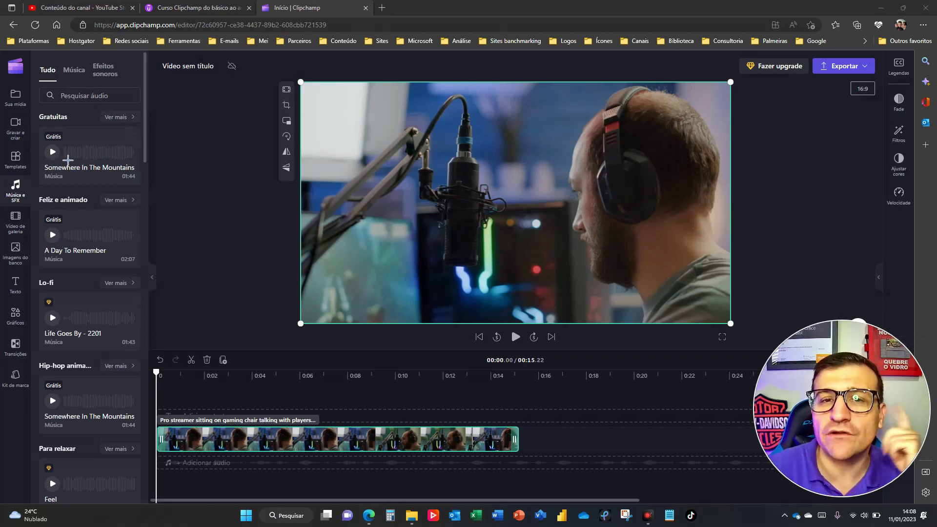
{"action": "key", "text": "Escape"}
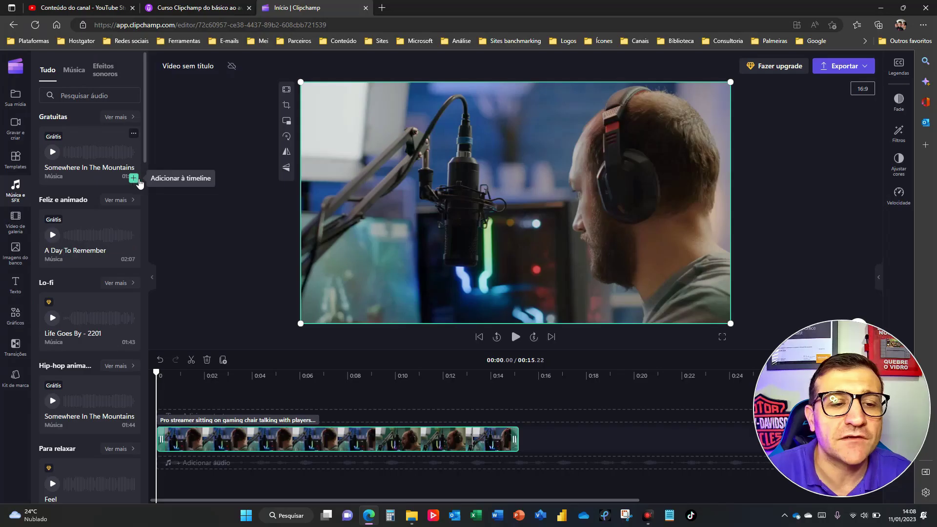
Step: Add the free track "Somewhere In The Mountains" to the timeline under the video clip
{"action": "left_click", "coordinate": [133, 178]}
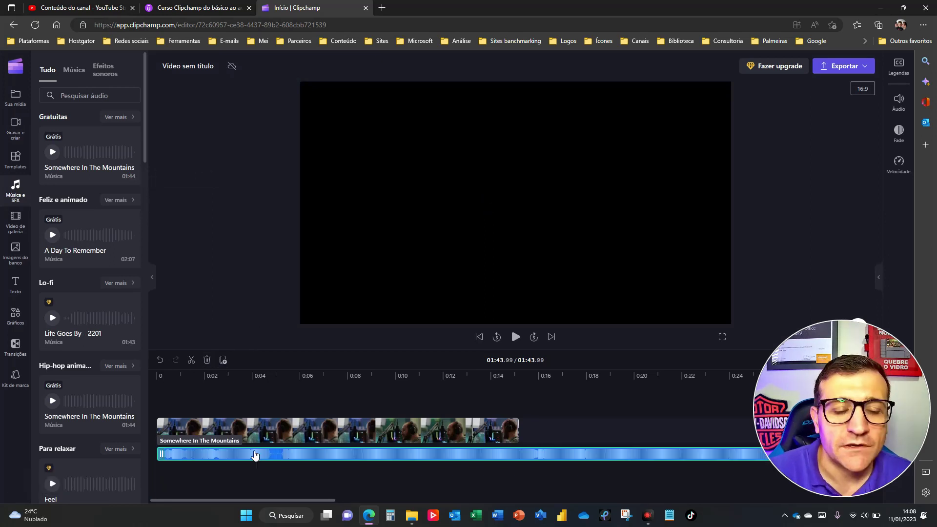
{"action": "key", "text": "F5"}
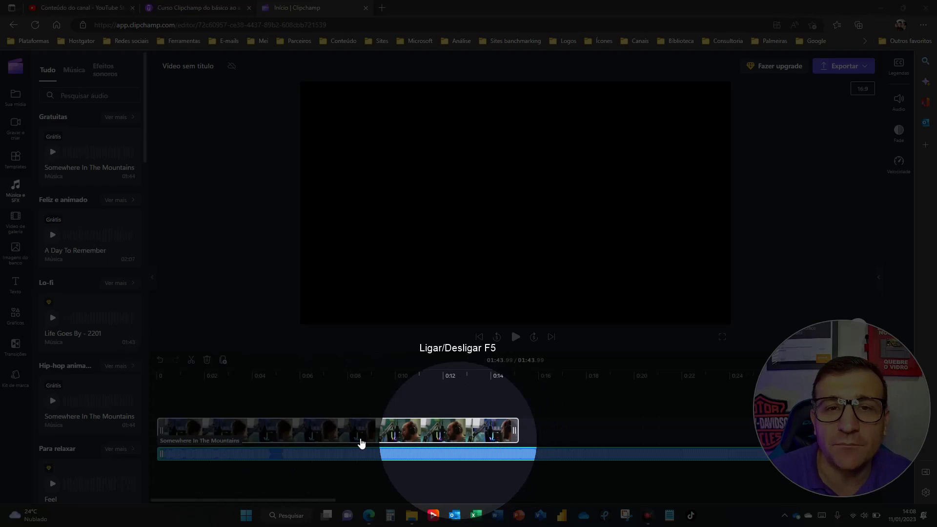
{"action": "key", "text": "F5"}
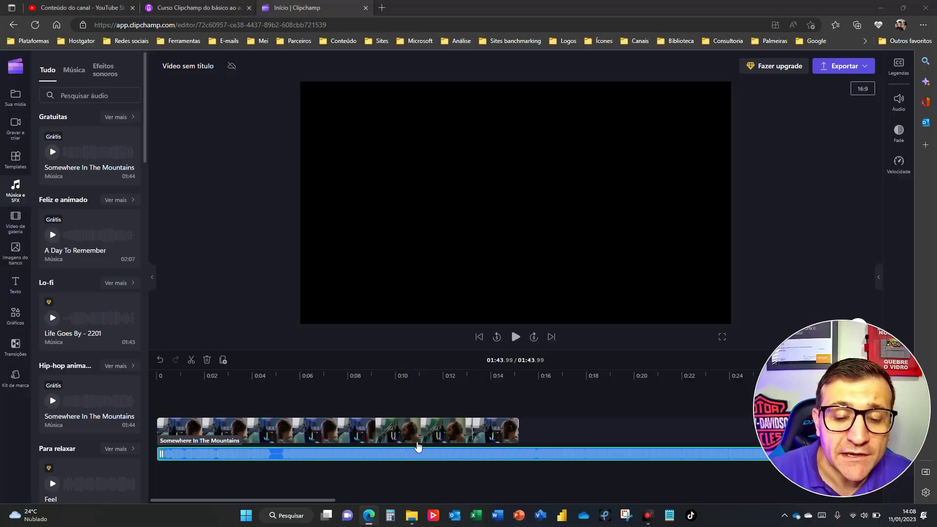
Step: Split the music track at the end of the video clip and delete the excess part
{"action": "left_click", "coordinate": [518, 378]}
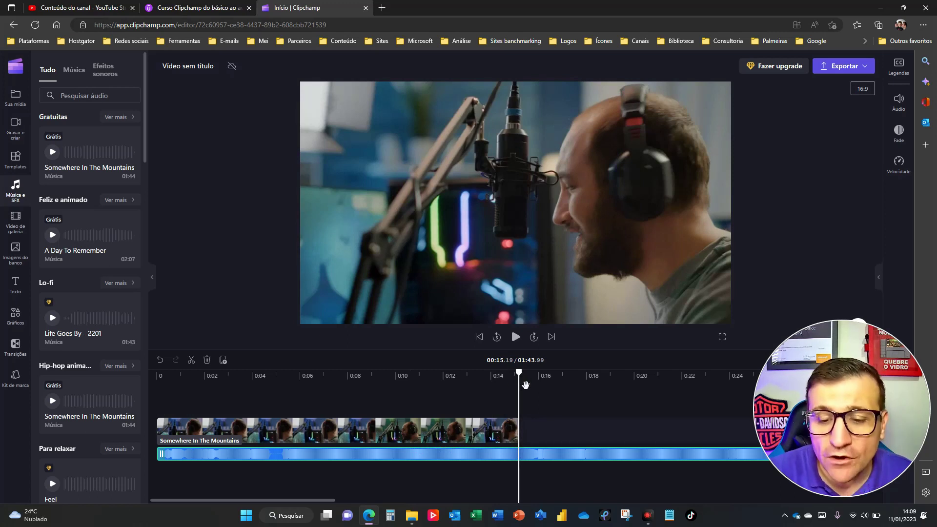
{"action": "key", "text": "s"}
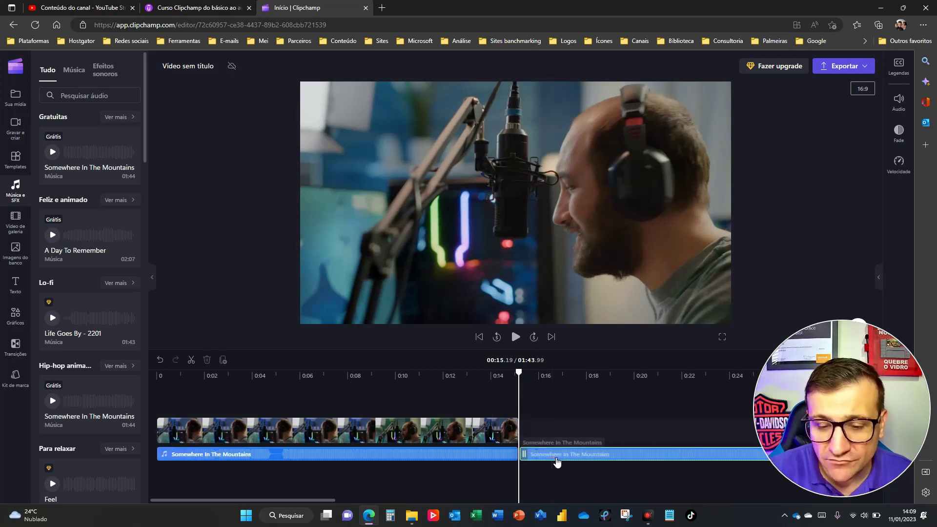
{"action": "key", "text": "Delete"}
Step: Try the trimmed music clip's volume at 200% and 100%, and set it to 38%
{"action": "left_click", "coordinate": [295, 456]}
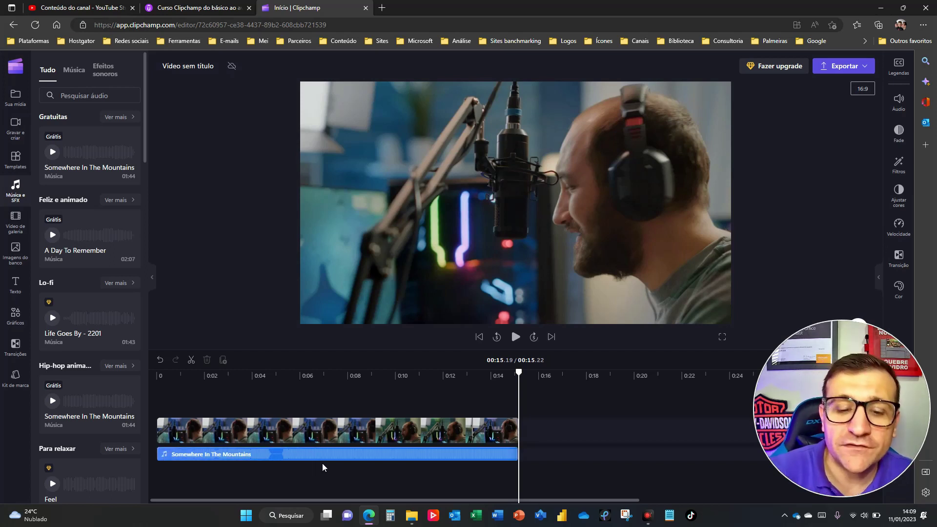
{"action": "left_click", "coordinate": [362, 456]}
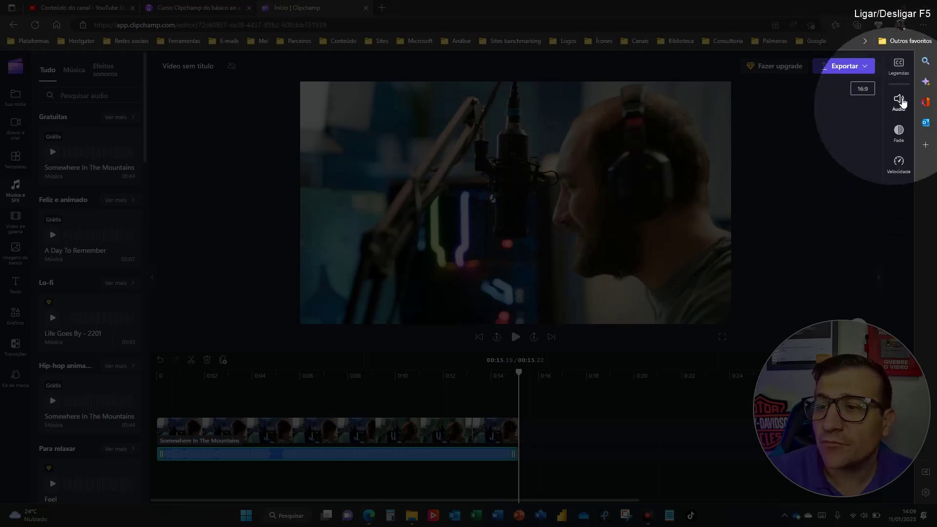
{"action": "left_click", "coordinate": [901, 103]}
{"action": "key", "text": "F5"}
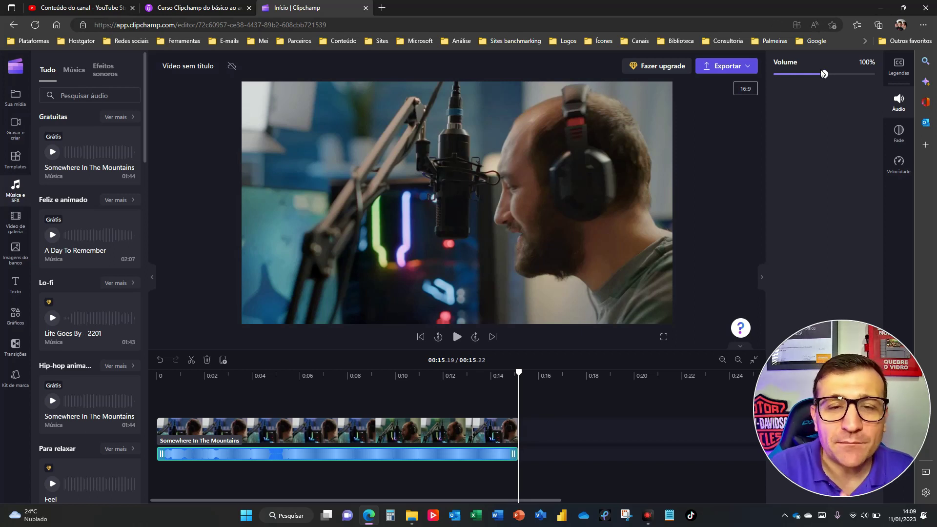
{"action": "left_click_drag", "start_coordinate": [824, 74], "coordinate": [883, 83]}
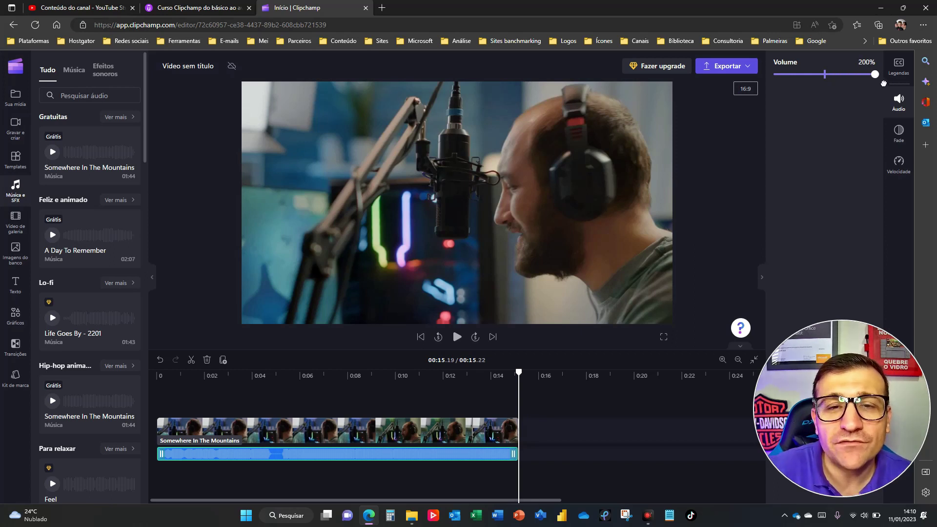
{"action": "left_click_drag", "start_coordinate": [882, 83], "coordinate": [825, 84]}
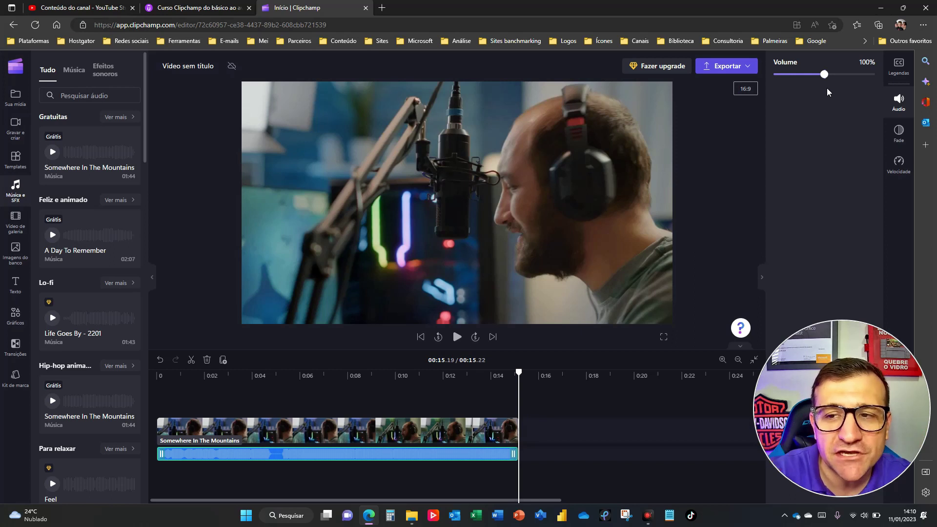
{"action": "left_click_drag", "start_coordinate": [823, 74], "coordinate": [794, 76]}
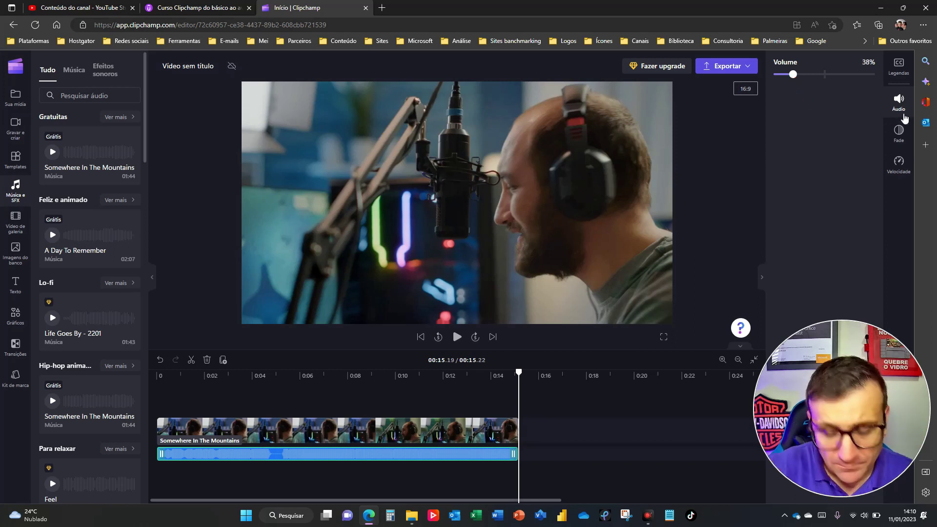
{"action": "key", "text": "F5"}
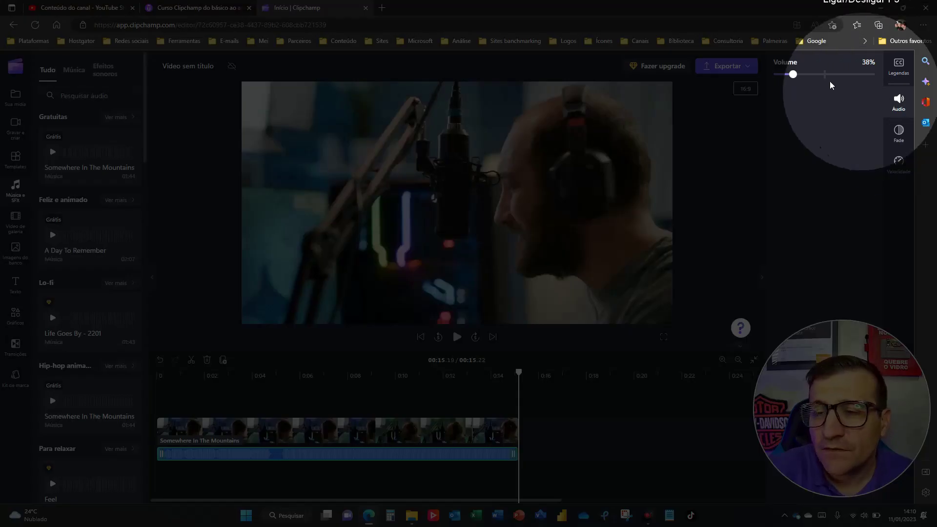
{"action": "key", "text": "F5"}
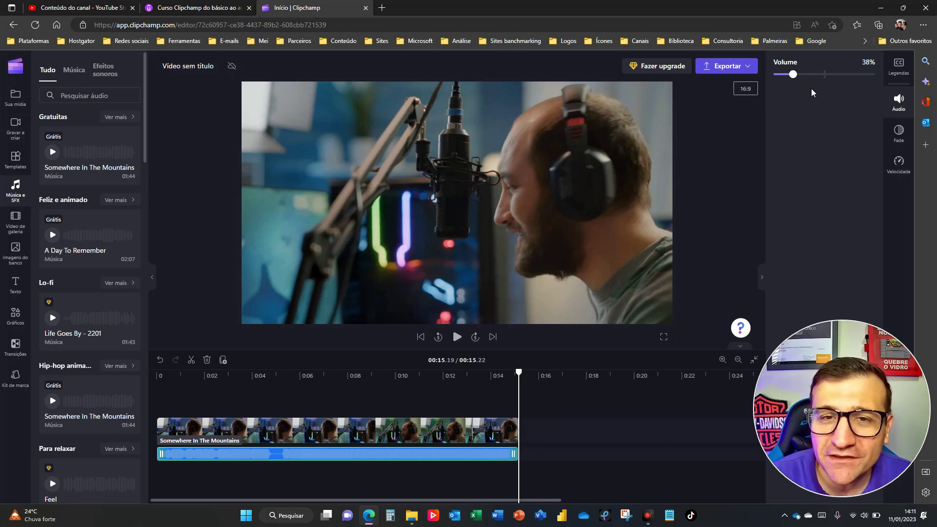
Step: Import the file "Inspired - NEFFEX.mp3" from the Áudio > Seleção top folder into the project media
{"action": "left_click", "coordinate": [16, 96]}
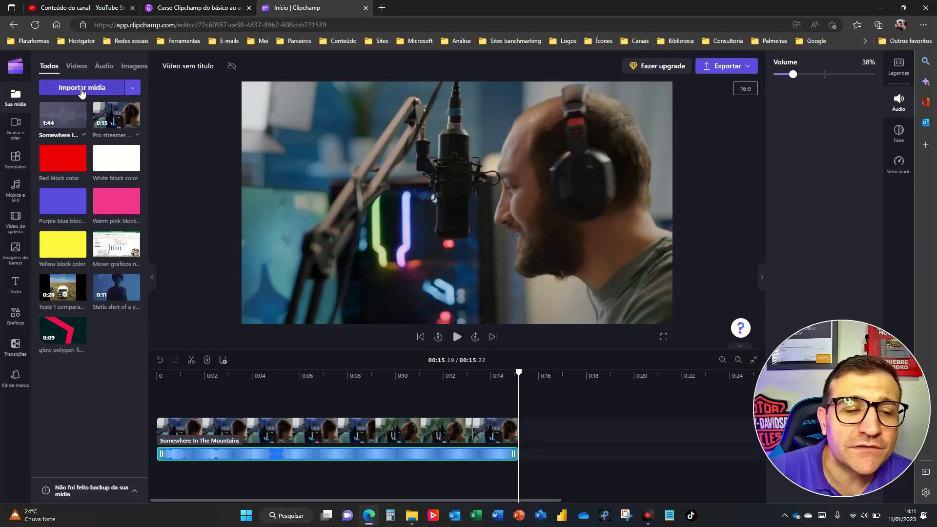
{"action": "left_click", "coordinate": [81, 89]}
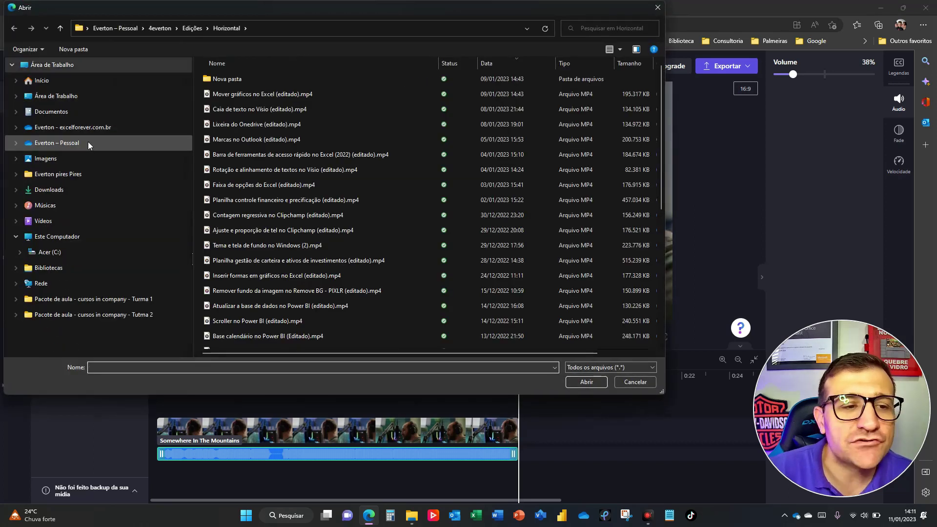
{"action": "left_click", "coordinate": [72, 144]}
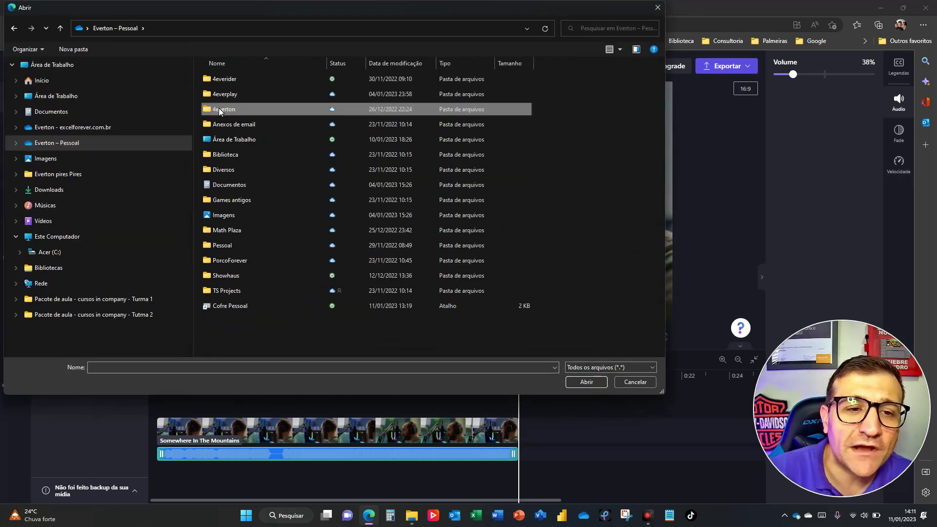
{"action": "double_click", "coordinate": [224, 110]}
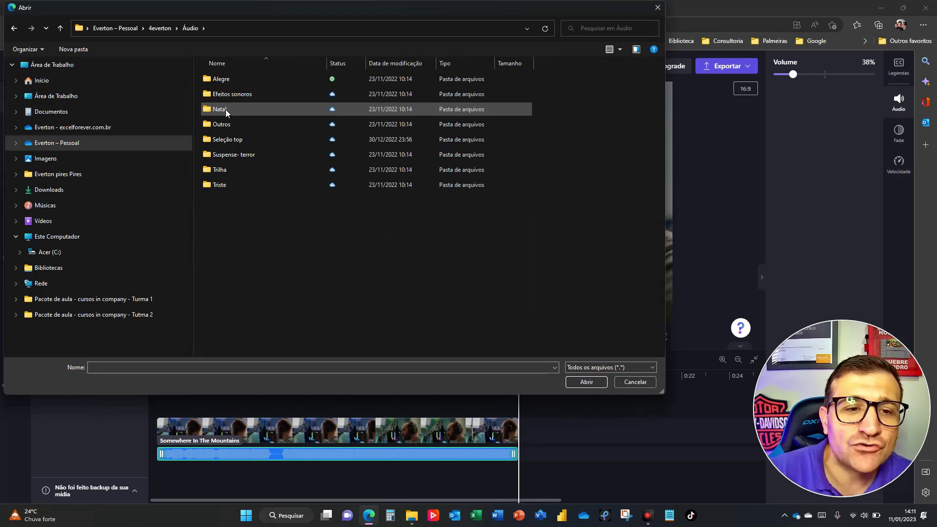
{"action": "double_click", "coordinate": [225, 140]}
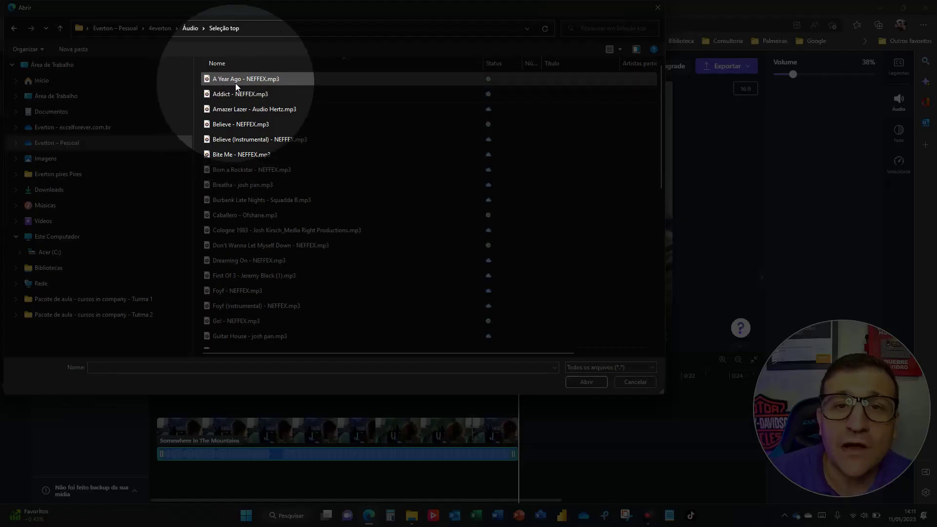
{"action": "scroll", "coordinate": [254, 195], "scroll_direction": "down", "scroll_amount": 3}
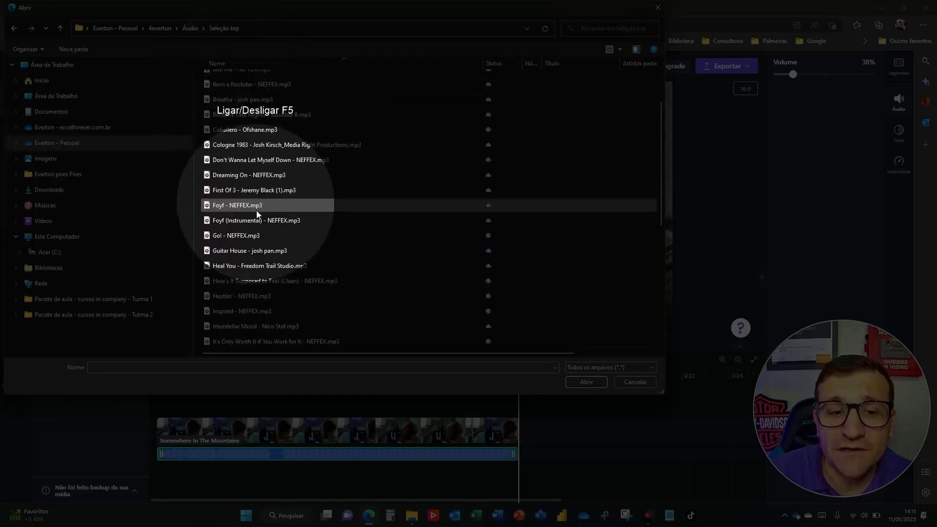
{"action": "scroll", "coordinate": [254, 195], "scroll_direction": "down", "scroll_amount": 3}
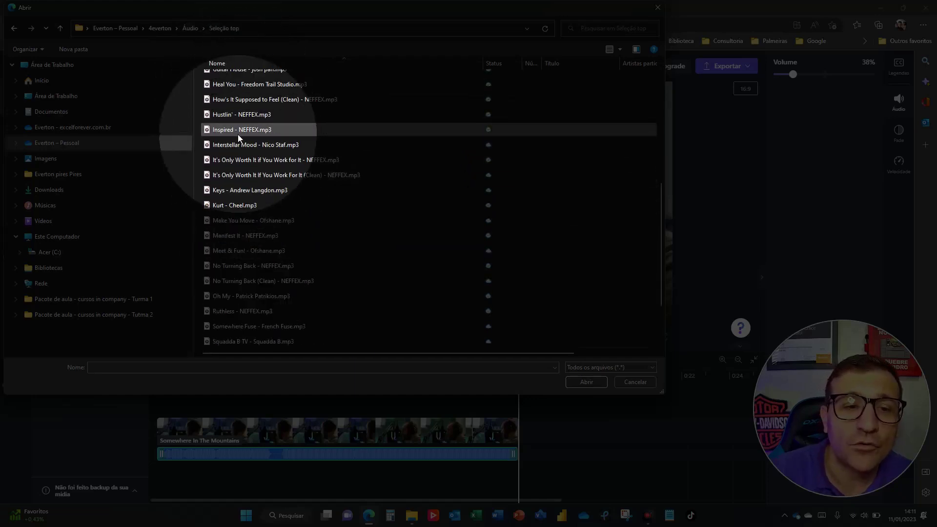
{"action": "key", "text": "F5"}
{"action": "left_click", "coordinate": [235, 130]}
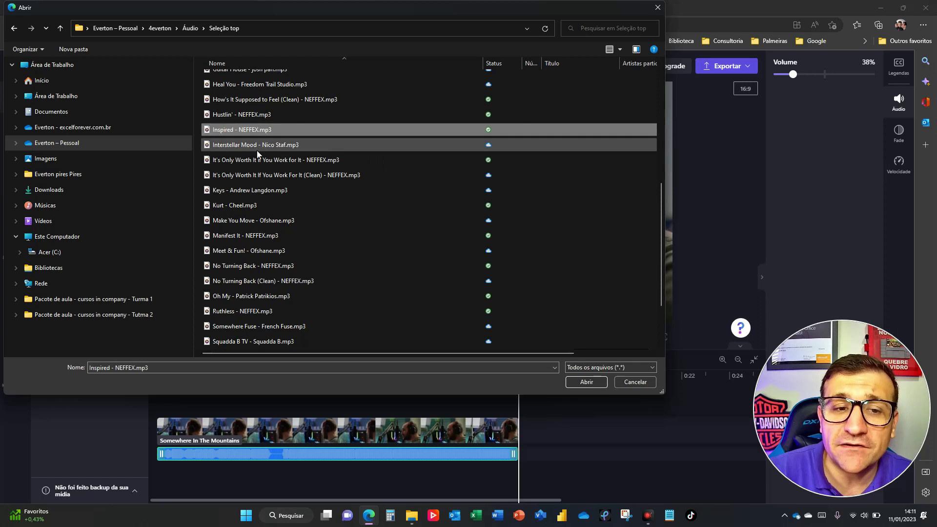
{"action": "left_click", "coordinate": [585, 382]}
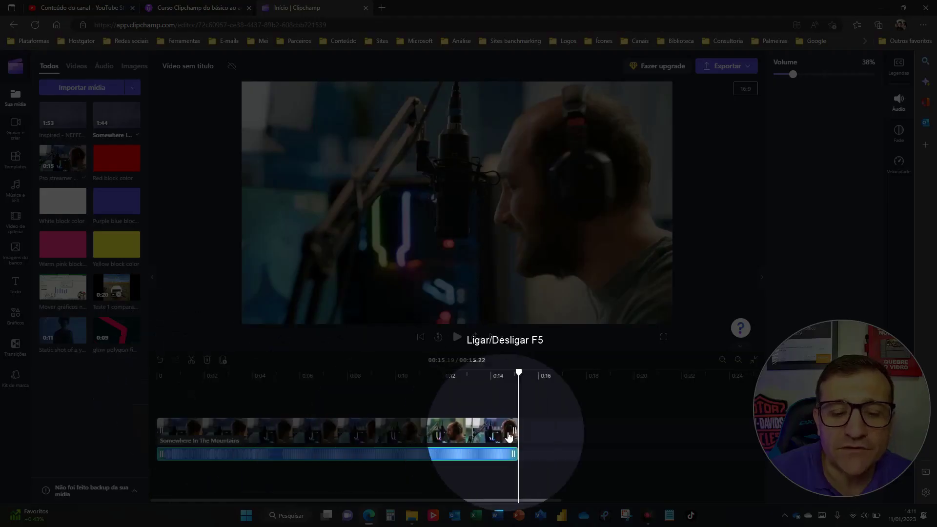
Step: Delete the "Somewhere In The Mountains" clip from the timeline
{"action": "key", "text": "F5"}
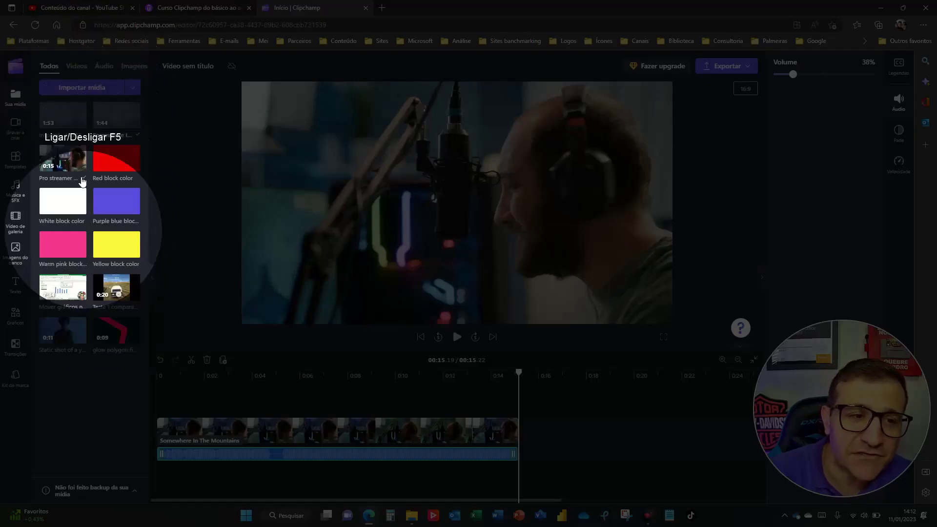
{"action": "key", "text": "F5"}
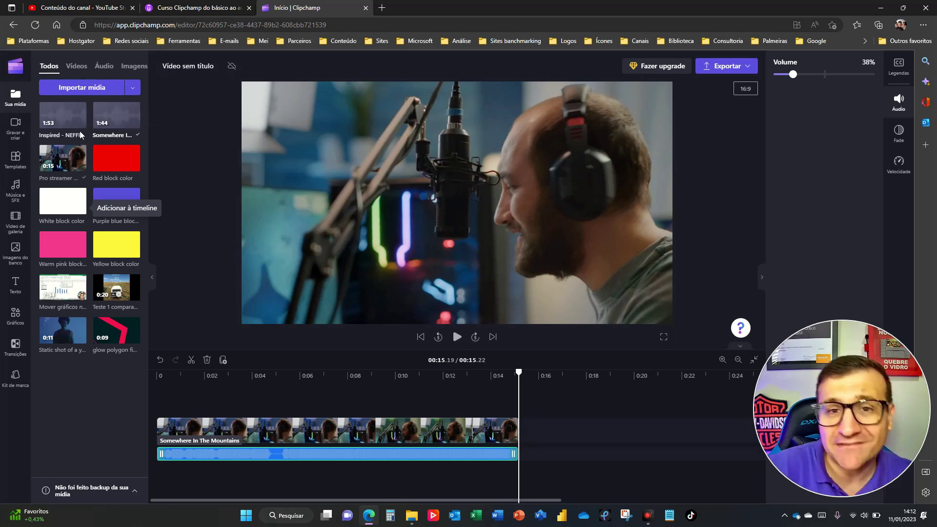
{"action": "left_click", "coordinate": [270, 454]}
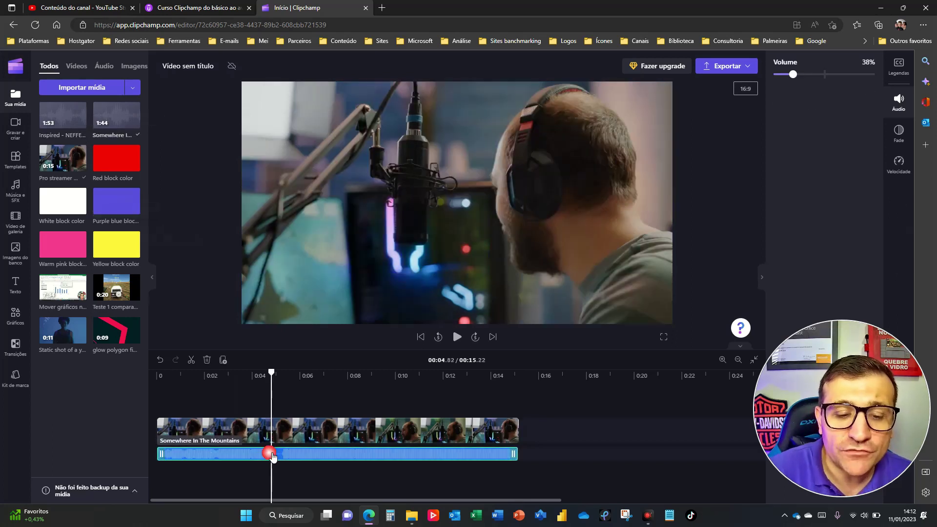
{"action": "key", "text": "Delete"}
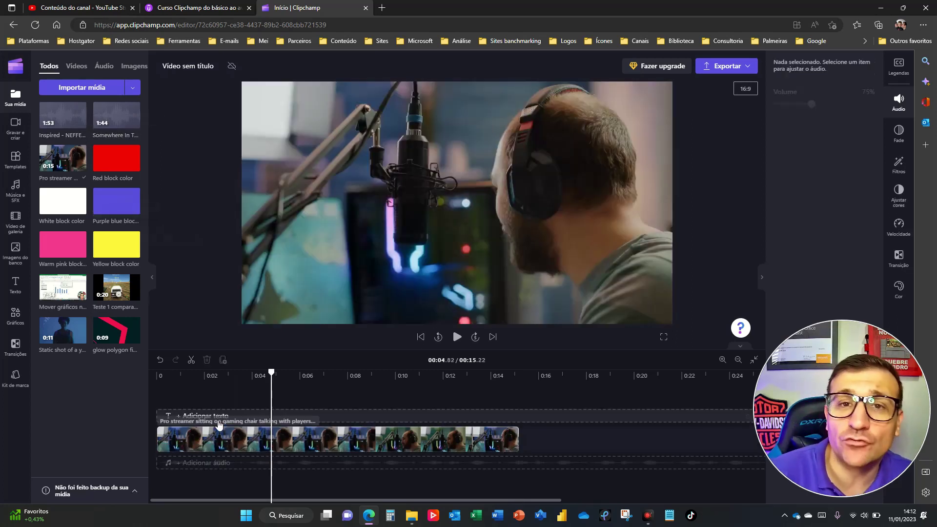
Step: Place "Inspired - NEFFEX.mp3" on the audio track from 0:00, split it at the video clip's end, and delete the excess part
{"action": "mouse_move", "coordinate": [65, 121]}
{"action": "left_click_drag", "start_coordinate": [73, 138], "coordinate": [178, 469]}
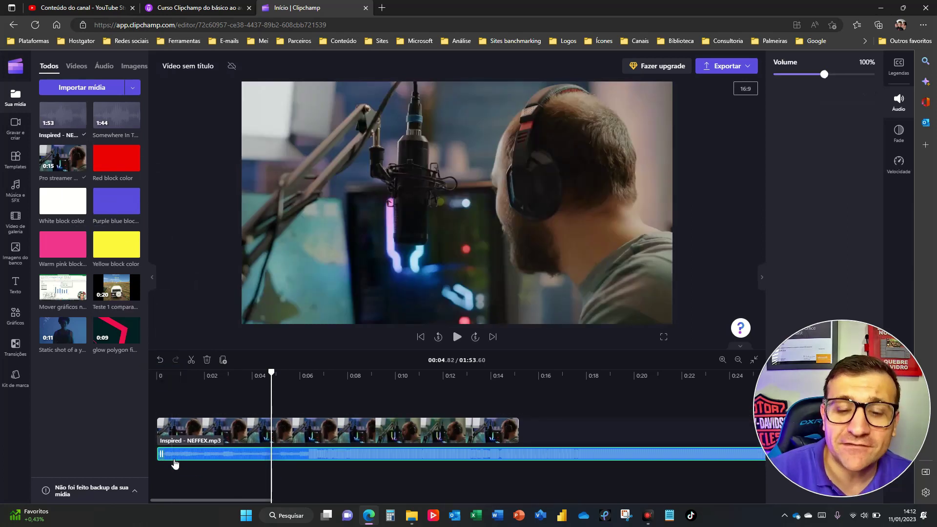
{"action": "left_click", "coordinate": [519, 380]}
{"action": "key", "text": "s"}
{"action": "left_click", "coordinate": [555, 453]}
{"action": "key", "text": "Delete"}
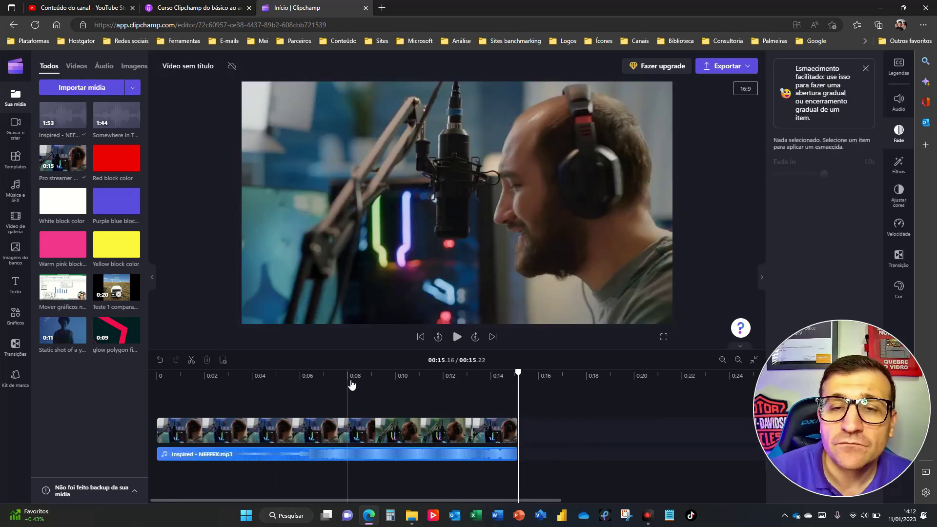
Step: Play the project from the beginning for about 7 seconds to hear the new music with the video
{"action": "key", "text": "Home"}
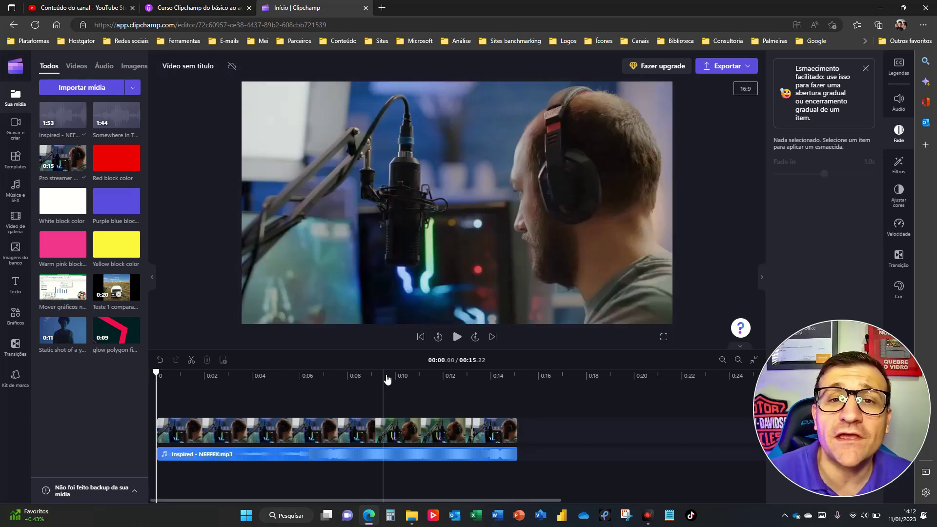
{"action": "key", "text": "space"}
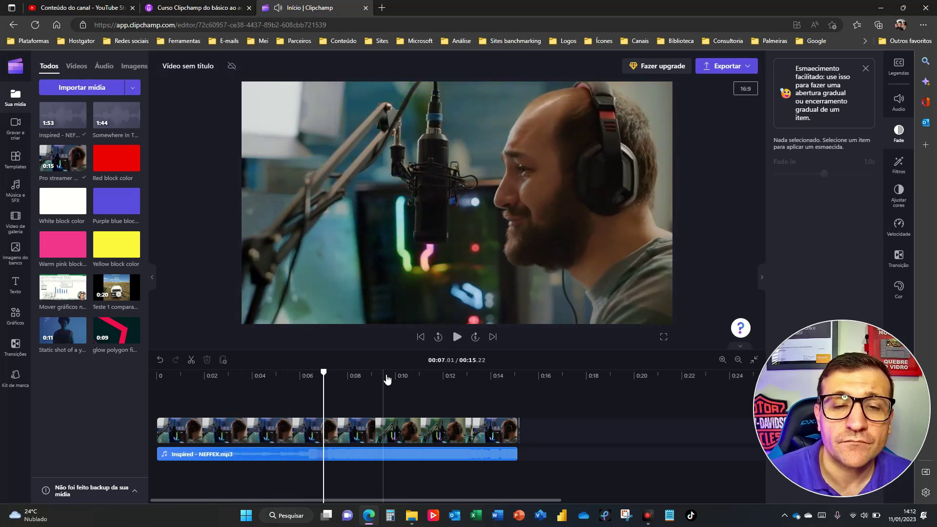
{"action": "key", "text": "space"}
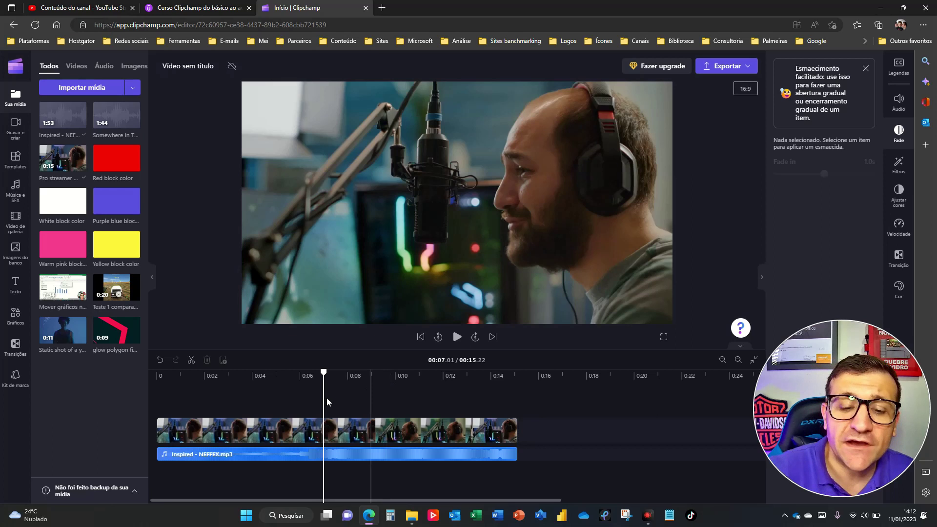
Step: Set the volume of the "Inspired - NEFFEX.mp3" clip on the timeline to 30%
{"action": "left_click", "coordinate": [345, 452]}
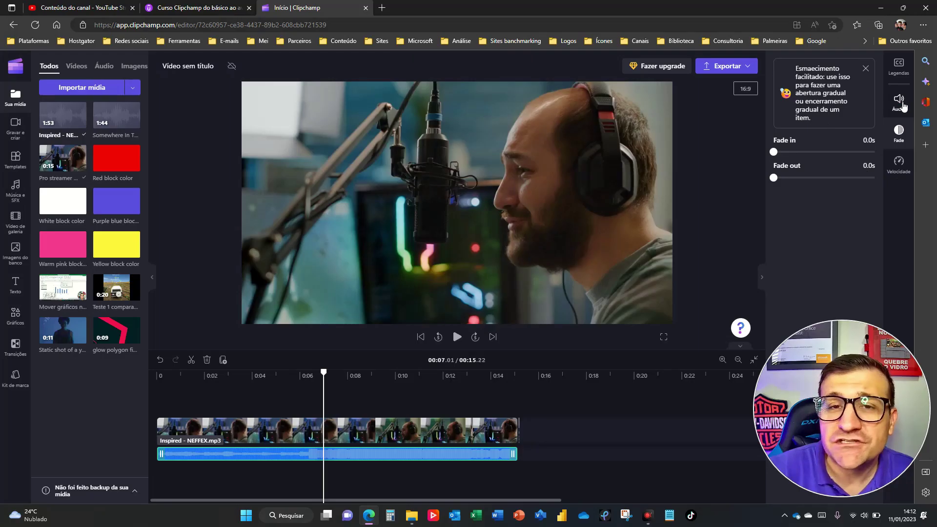
{"action": "left_click", "coordinate": [899, 103]}
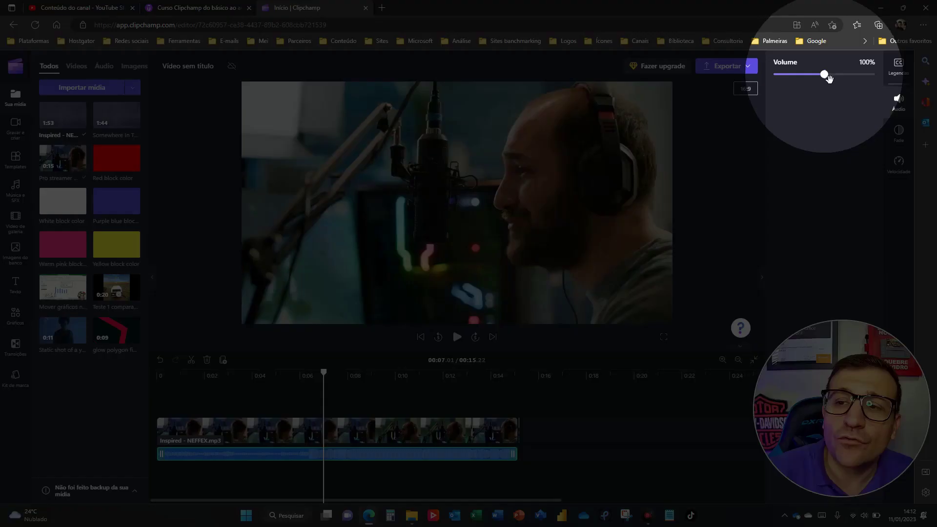
{"action": "left_click_drag", "start_coordinate": [832, 81], "coordinate": [795, 84]}
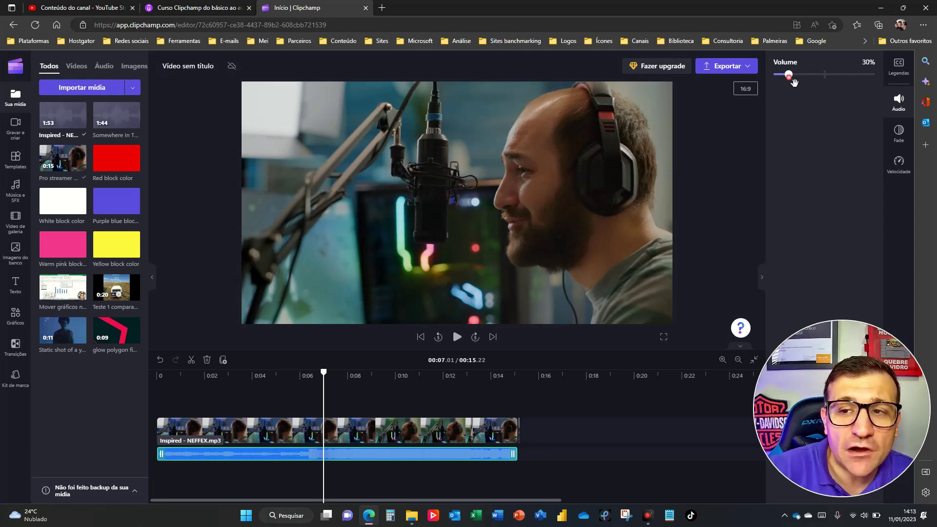